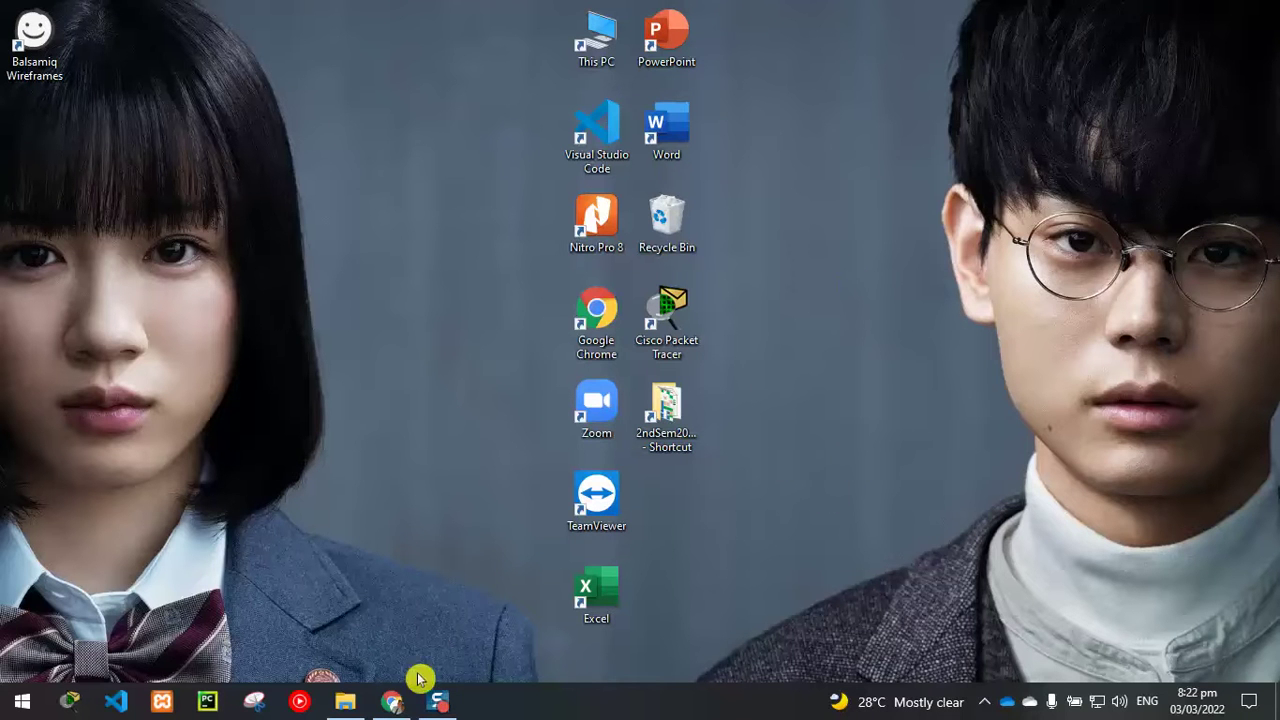
Step: Switch to Google Chrome, search for "balsamiq mockup" and open the Balsamiq wireframing software page from the results
click(391, 701)
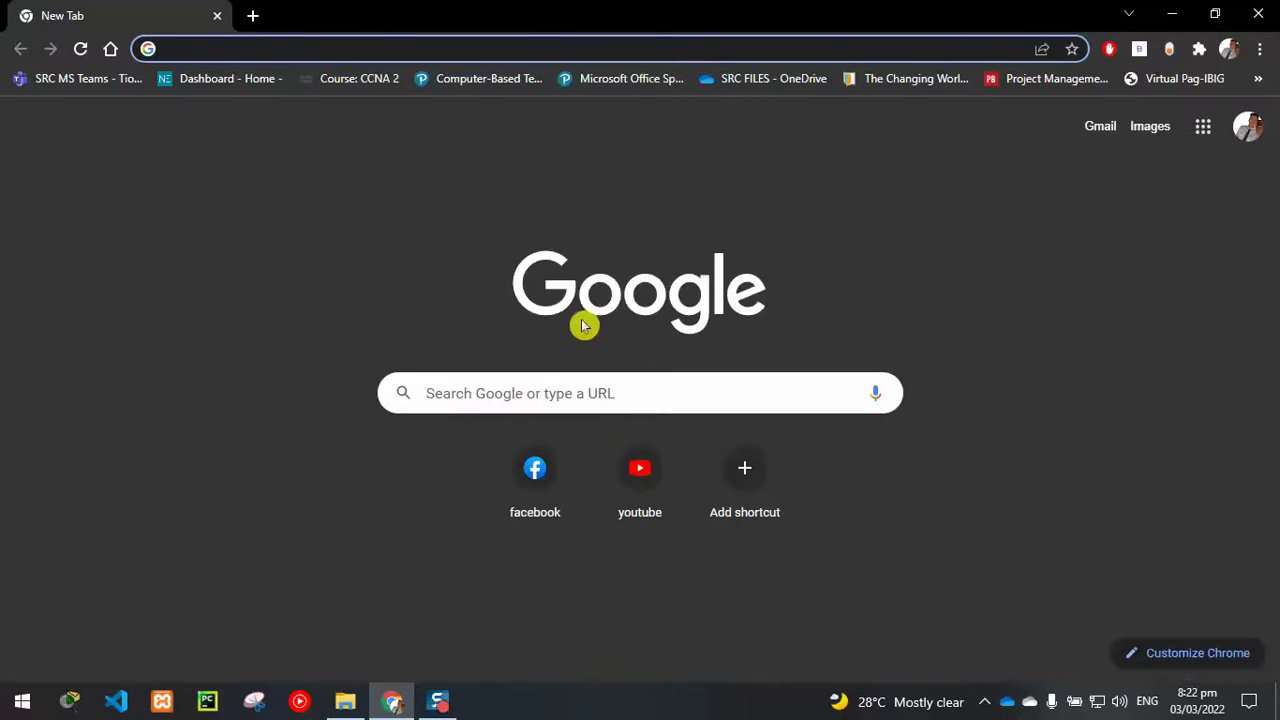
click(186, 50)
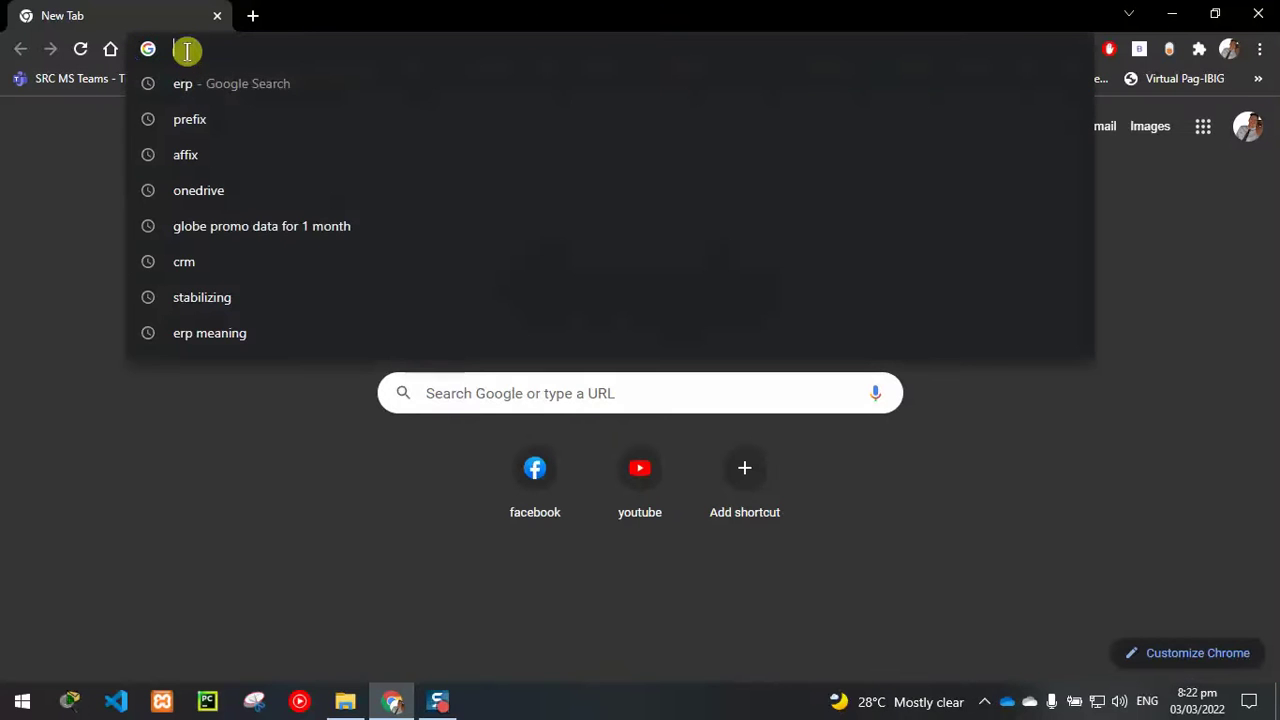
text(bal)
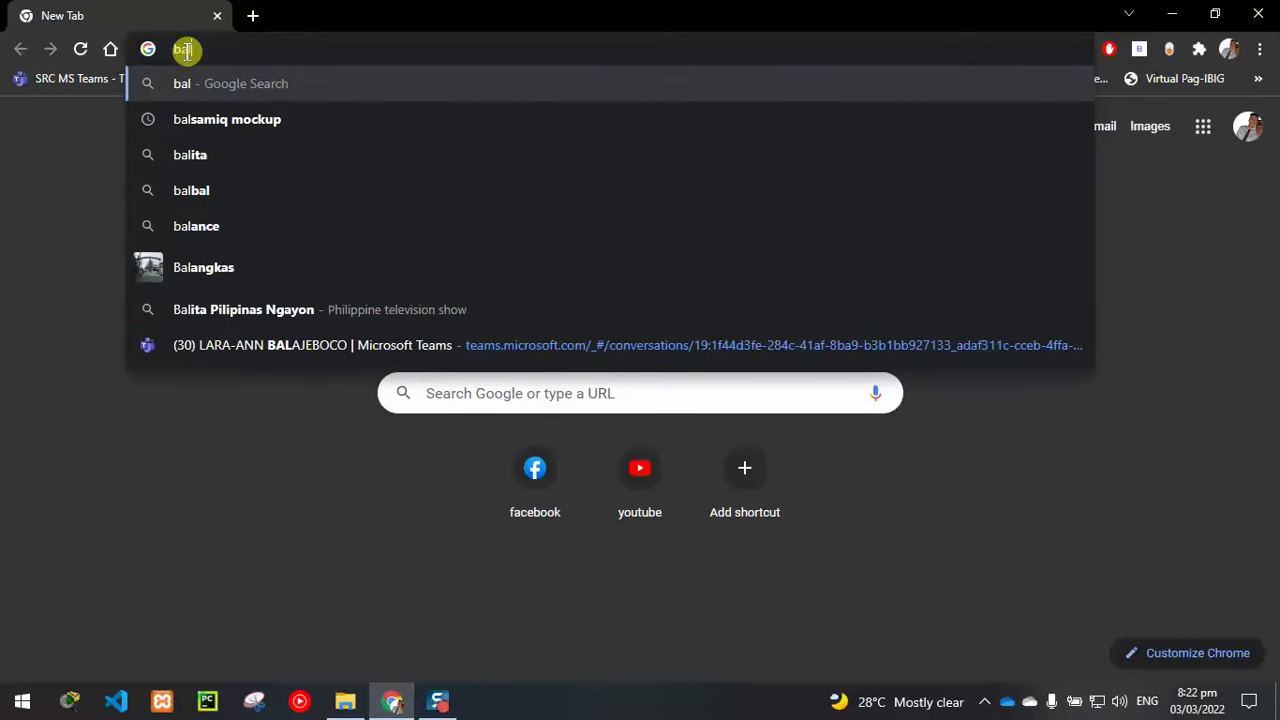
click(268, 122)
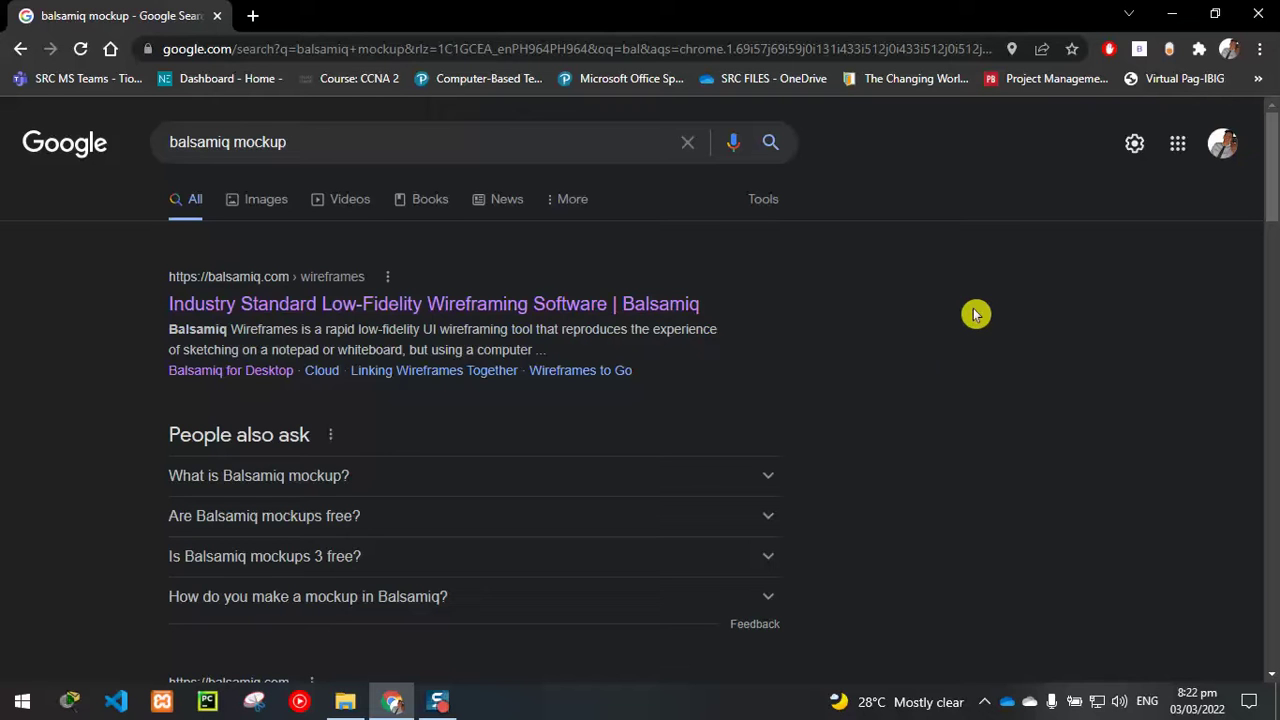
click(606, 303)
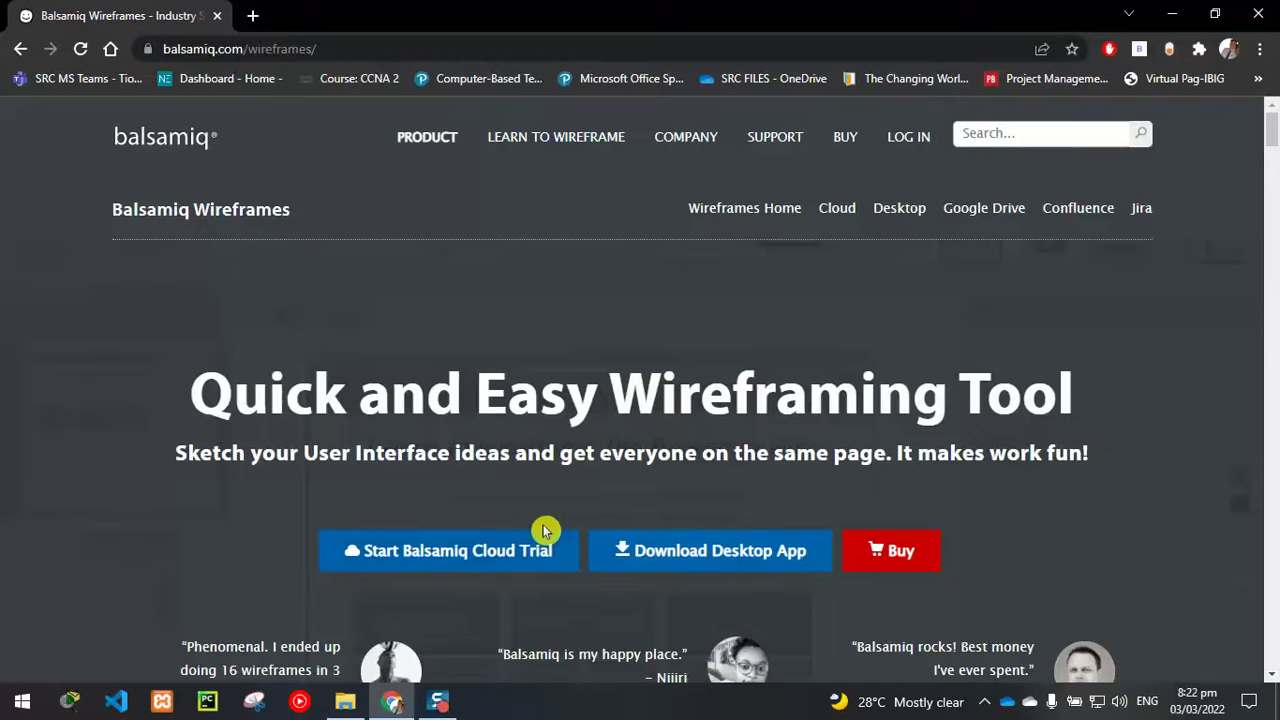
Step: Look over the Balsamiq Wireframes home page and open its desktop app download page
scroll(1108, 402, down, 9)
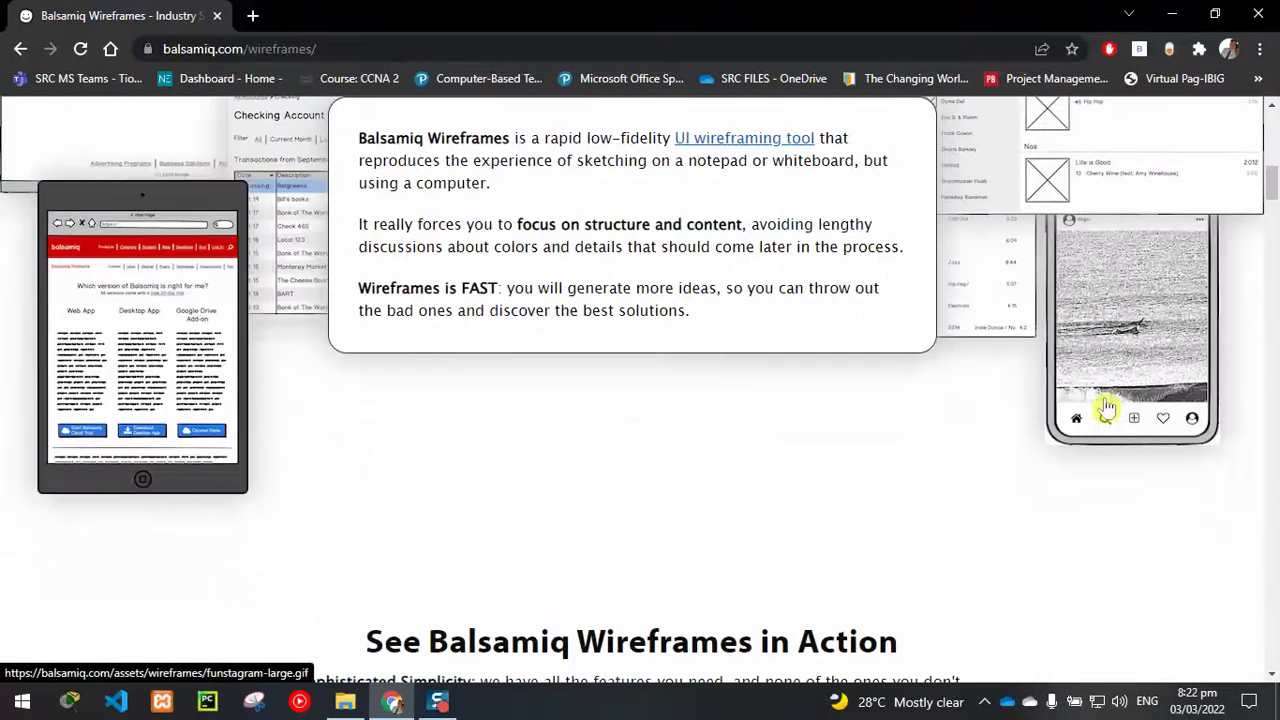
scroll(1108, 405, up, 9)
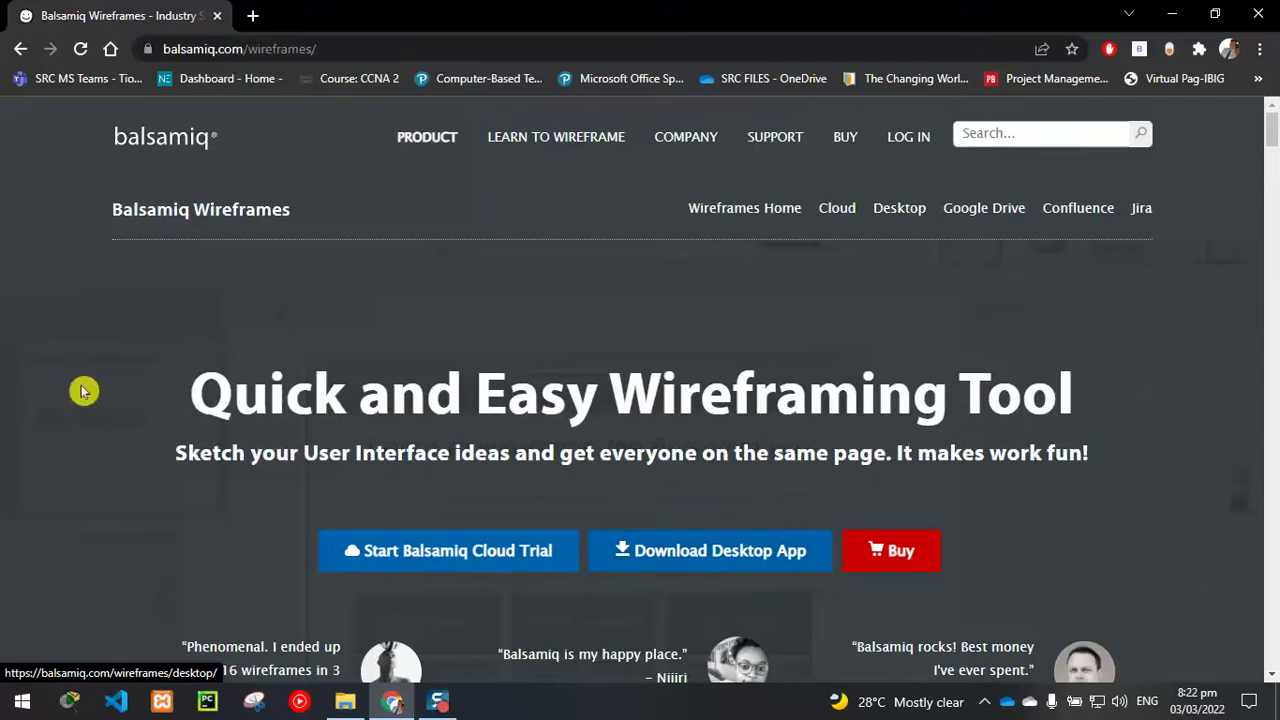
click(694, 563)
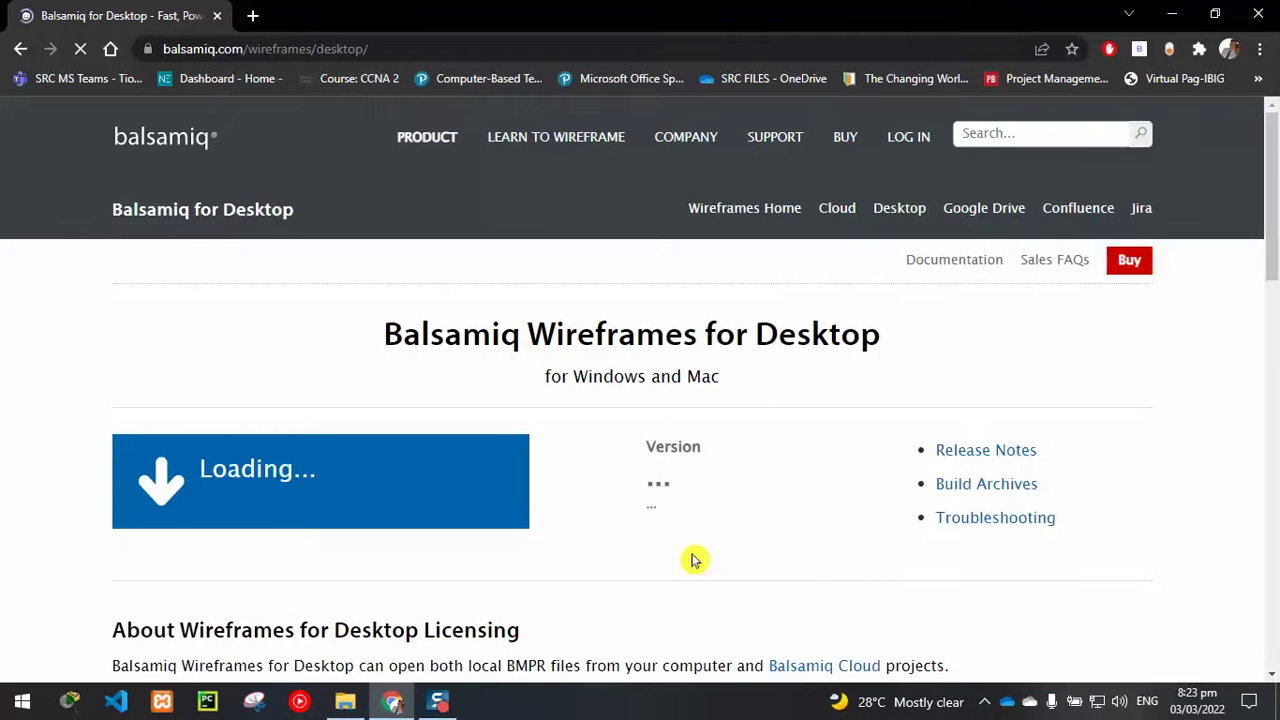
Step: Review the desktop page's version, licensing and trial terms, system requirements and list of all available downloads
scroll(866, 598, down, 1)
scroll(864, 596, down, 1)
scroll(860, 593, up, 2)
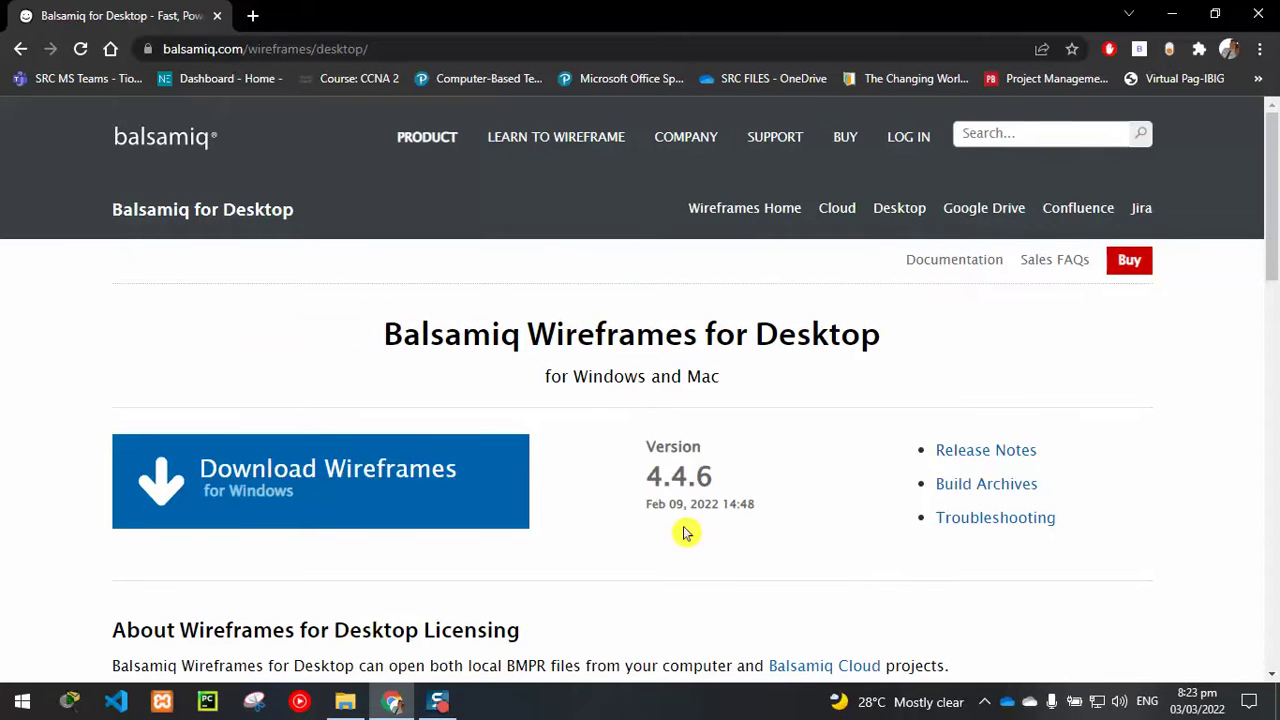
scroll(685, 533, down, 2)
scroll(685, 533, down, 4)
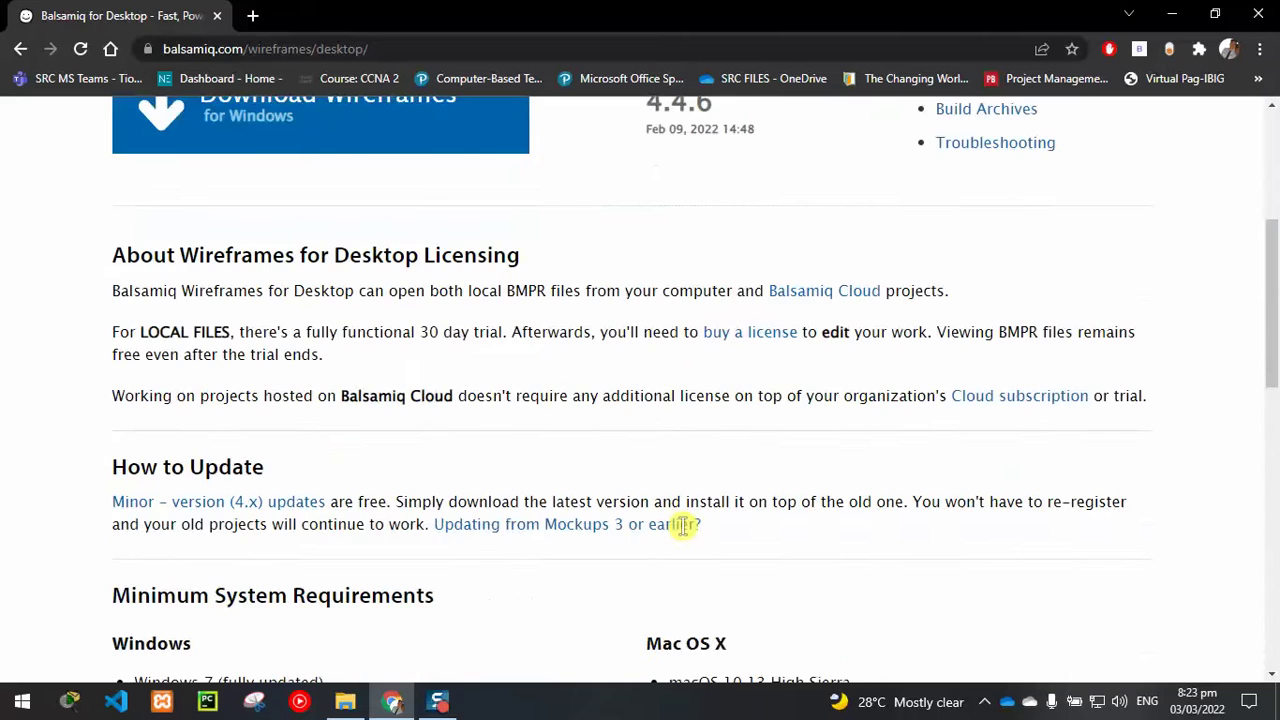
scroll(685, 533, down, 4)
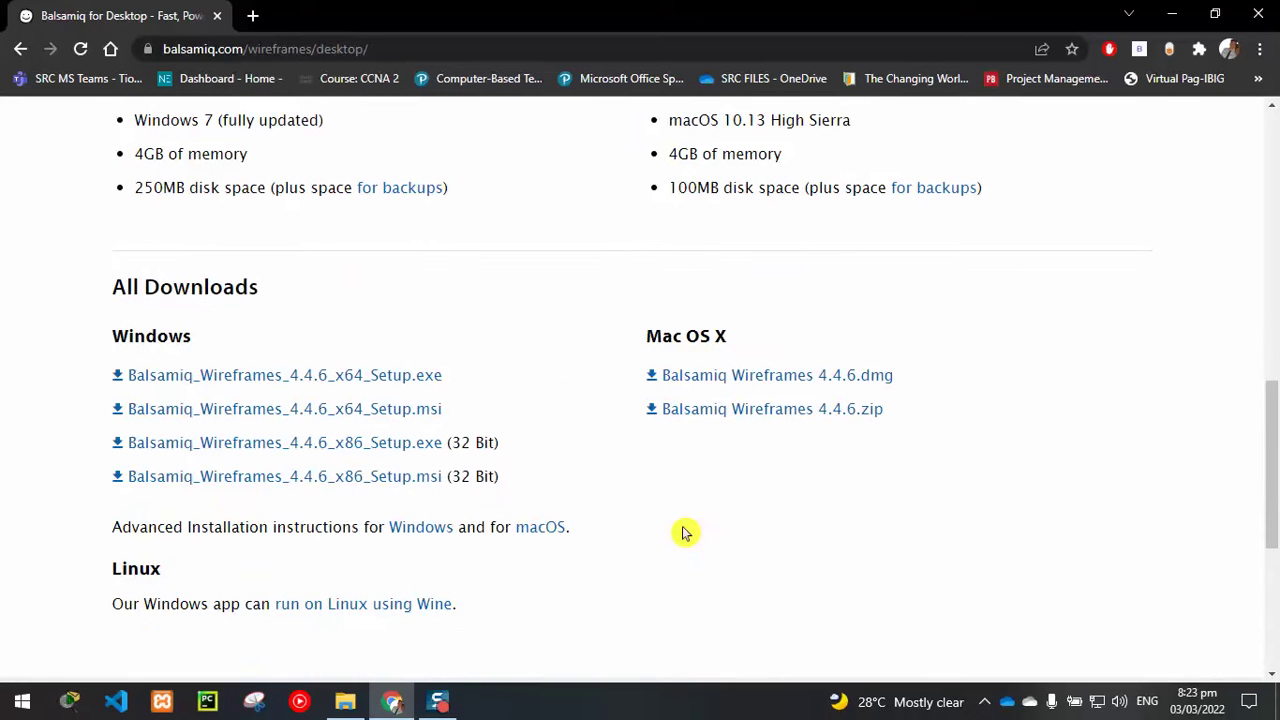
scroll(740, 504, up, 8)
scroll(740, 500, up, 4)
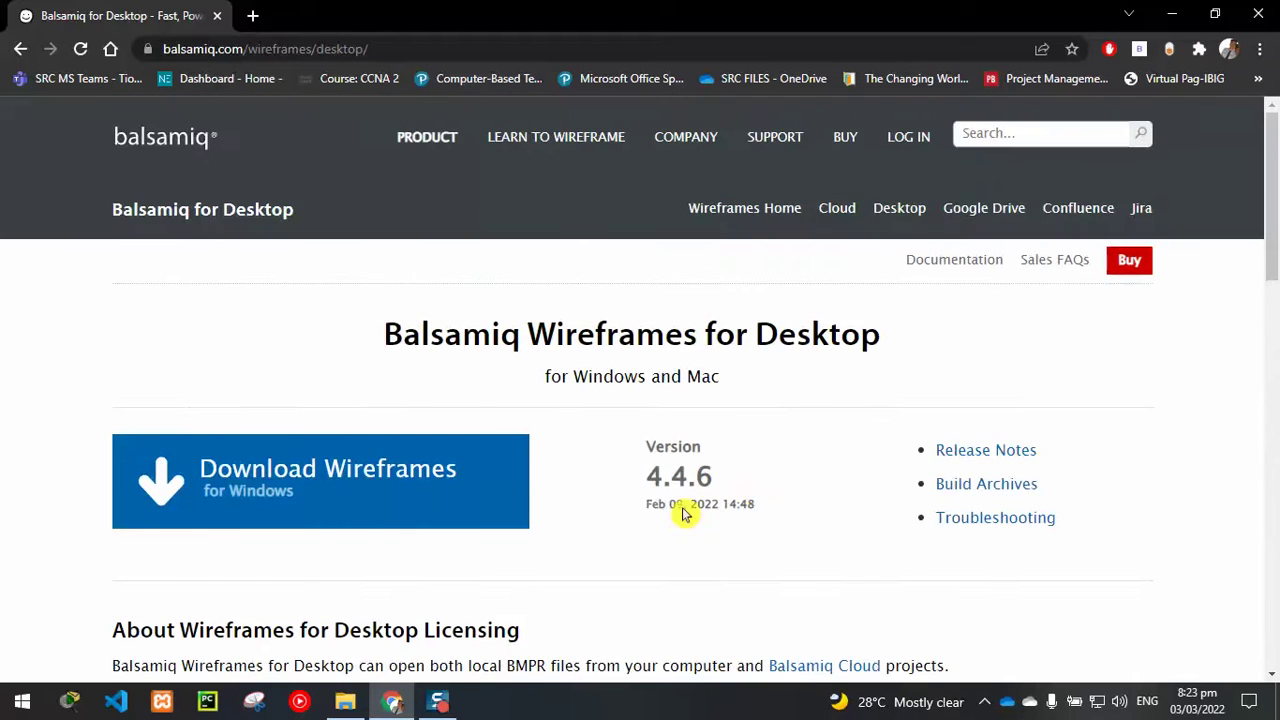
scroll(605, 531, down, 3)
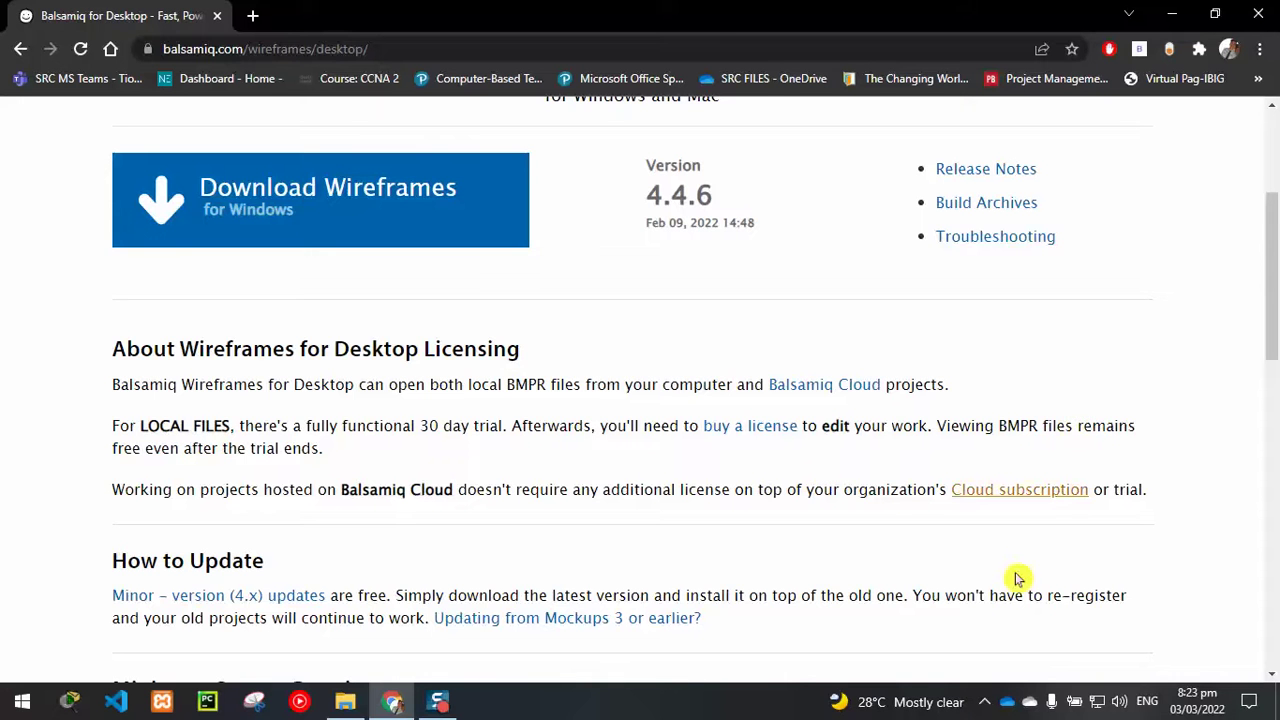
scroll(1013, 428, up, 2)
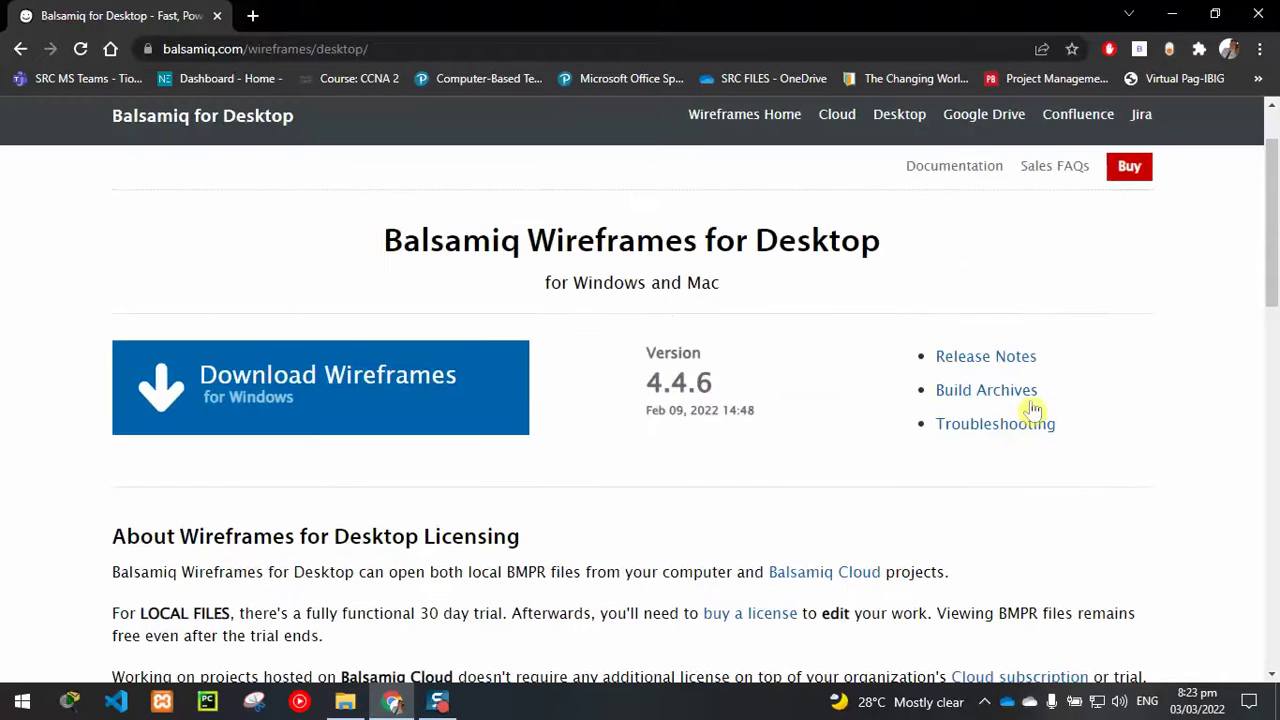
Step: Download Wireframes for Windows, agree to the End User License Agreement and close the thank-you message
click(295, 402)
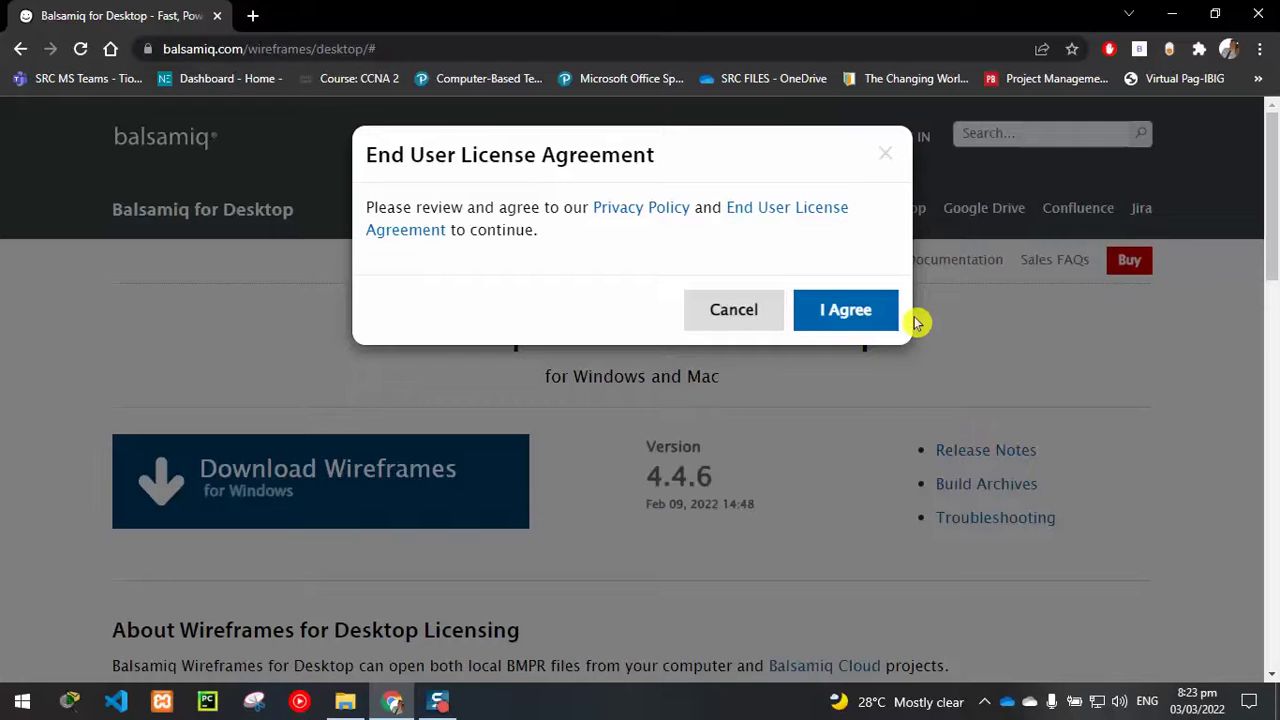
click(866, 313)
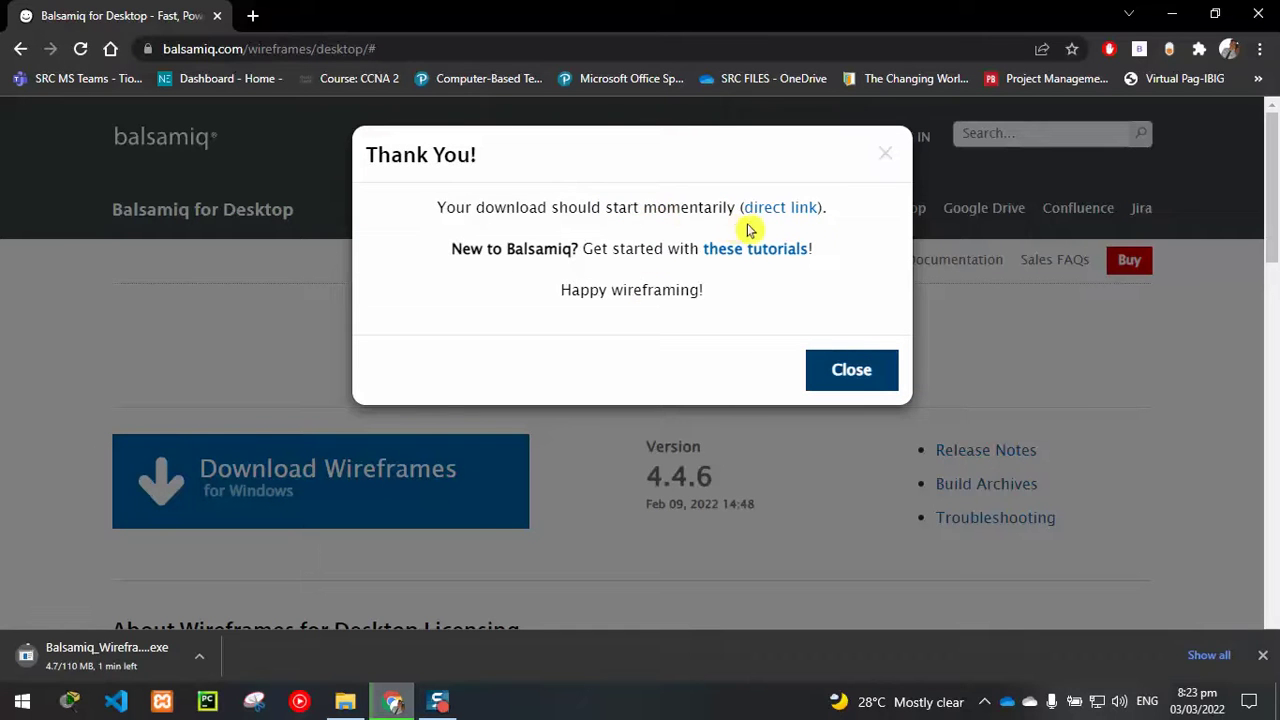
click(855, 372)
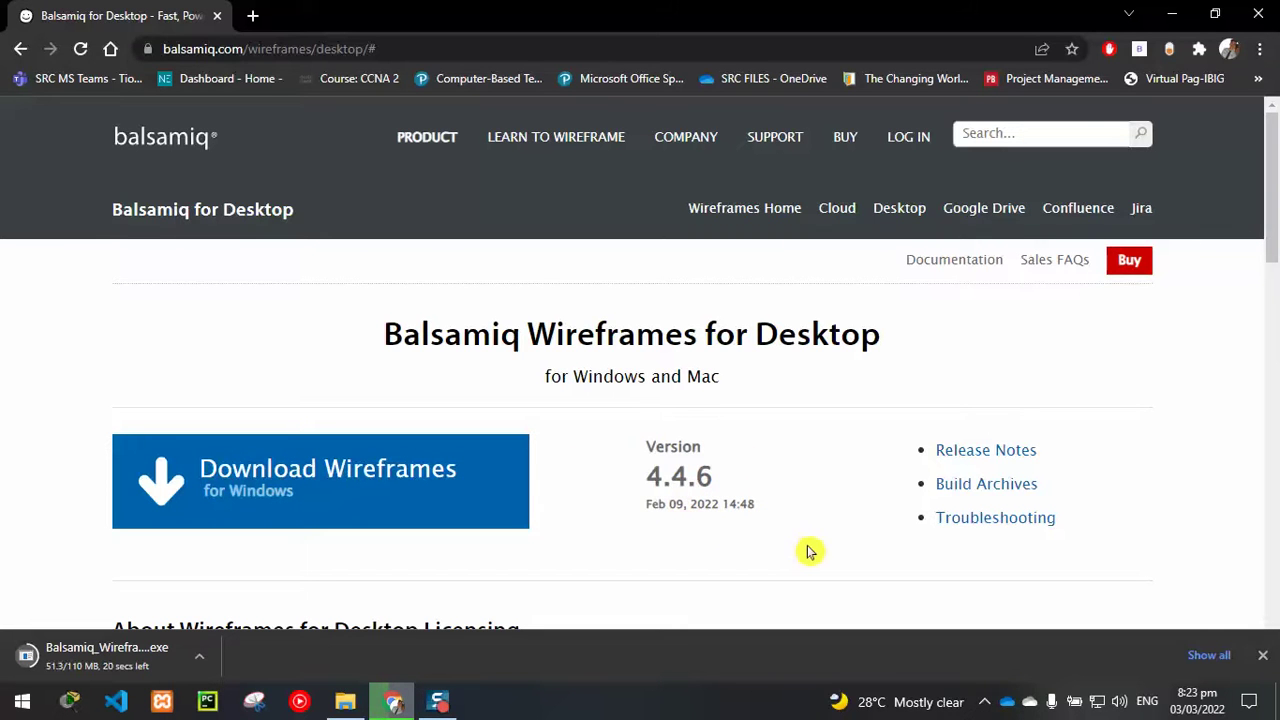
Step: Run the downloaded Balsamiq Wireframes setup file and bring up its installation window
scroll(831, 551, down, 3)
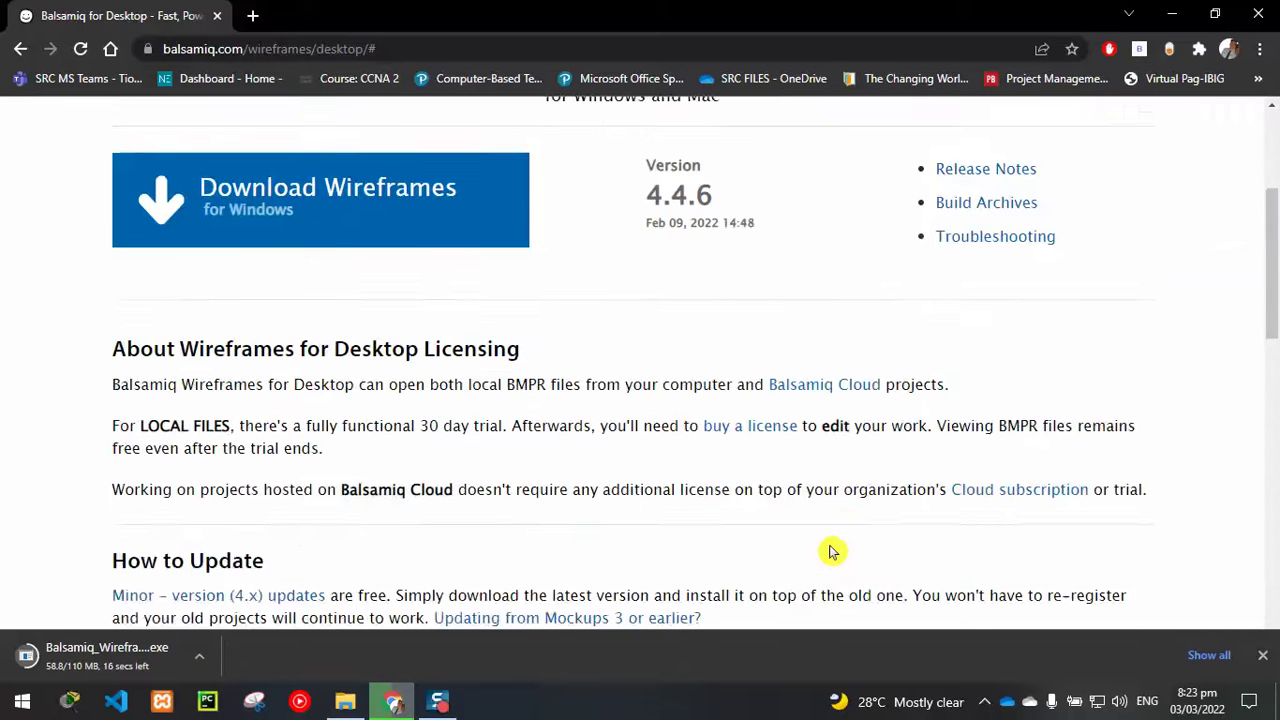
scroll(831, 551, down, 7)
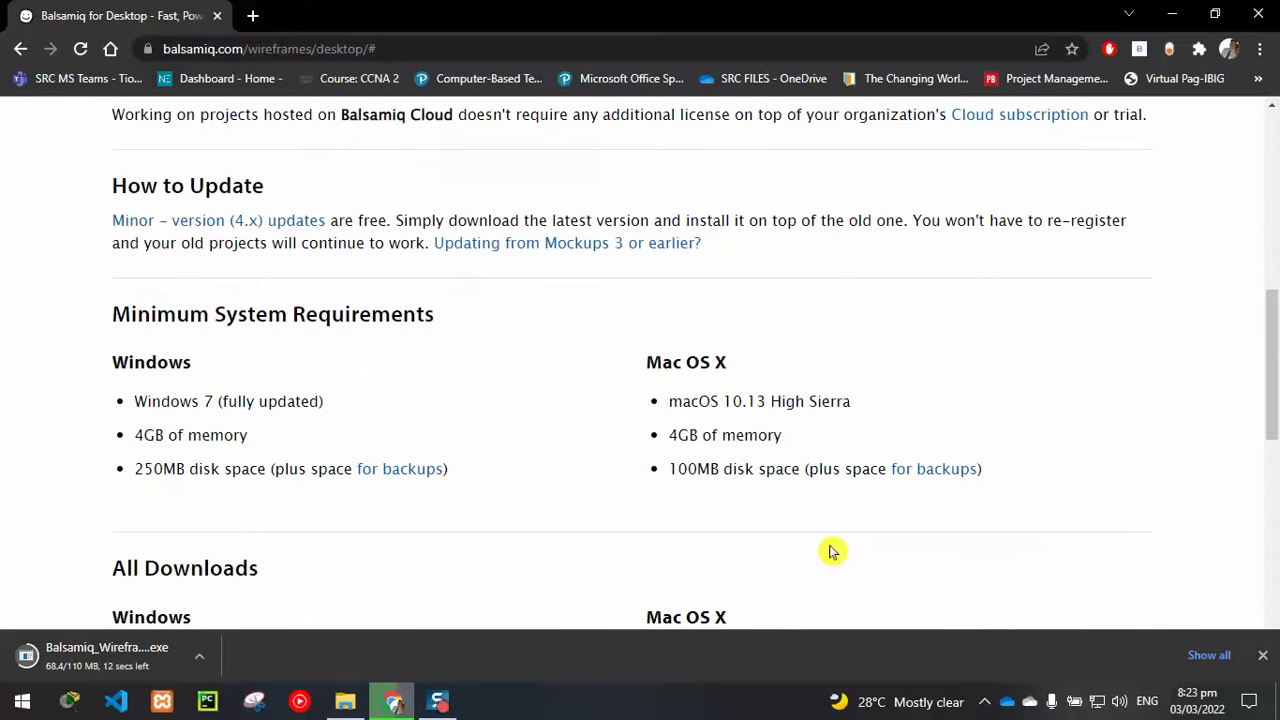
scroll(831, 551, down, 1)
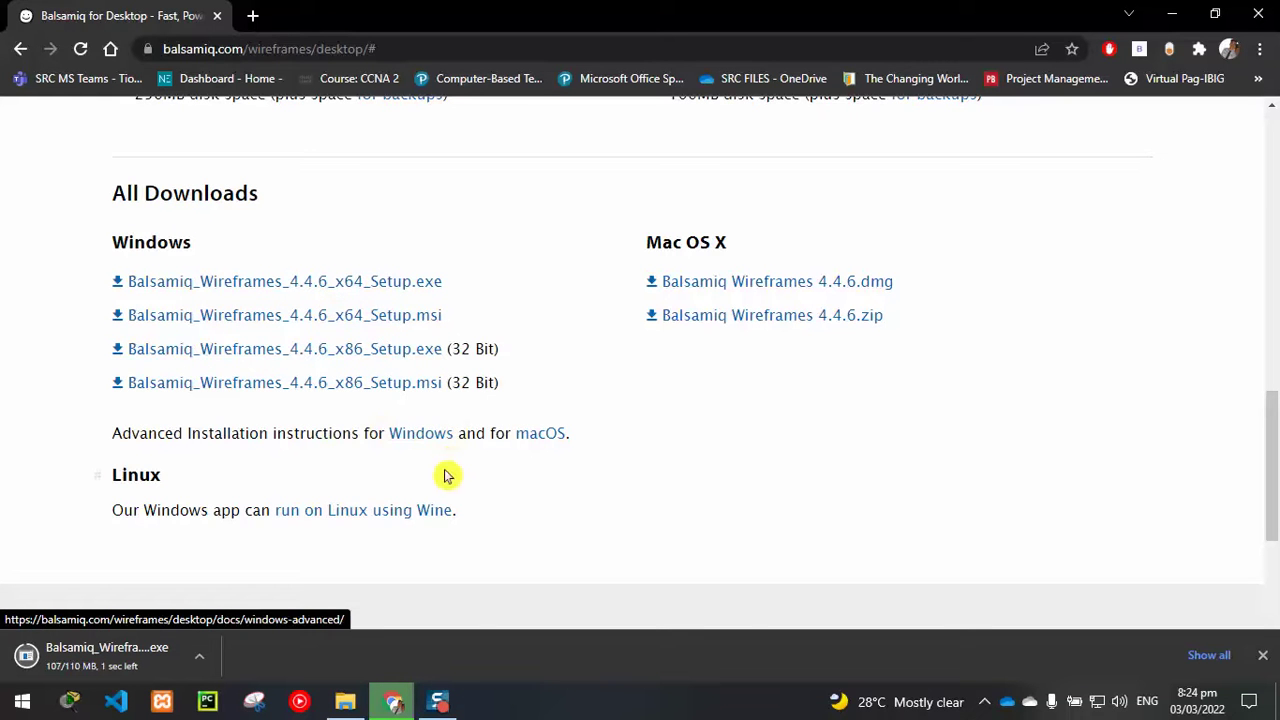
scroll(543, 490, up, 15)
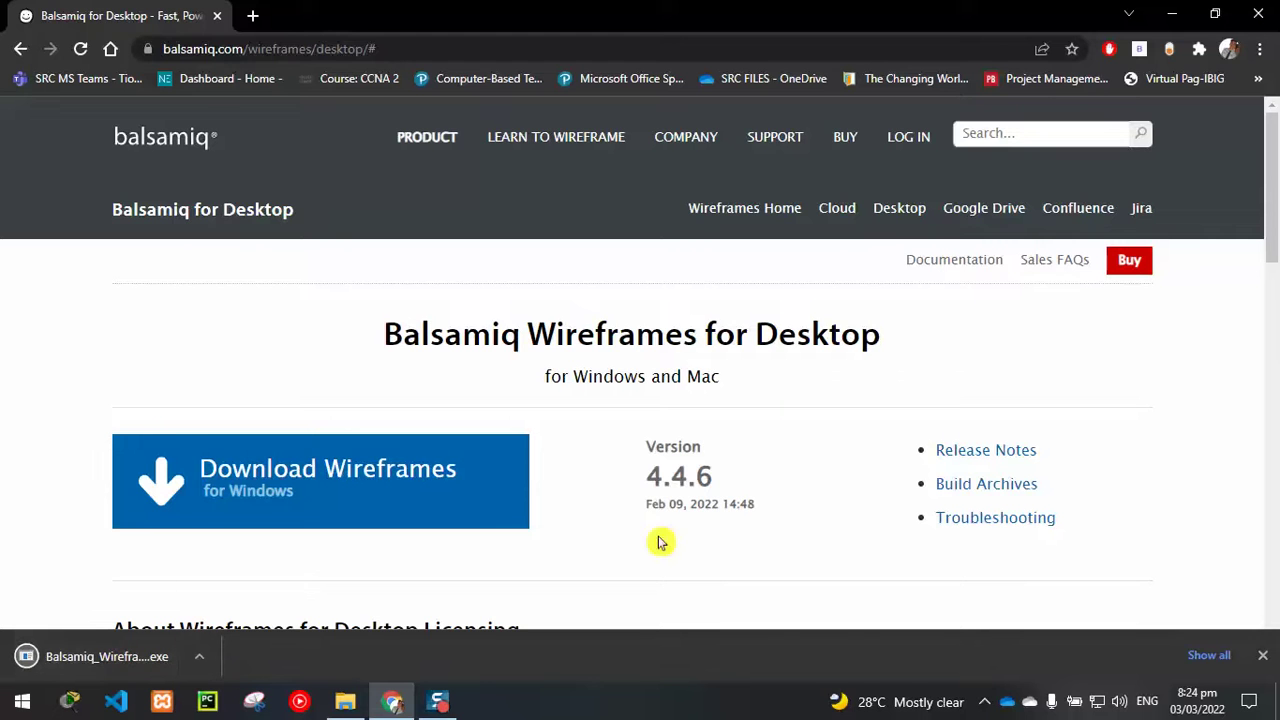
click(114, 657)
key(super+d)
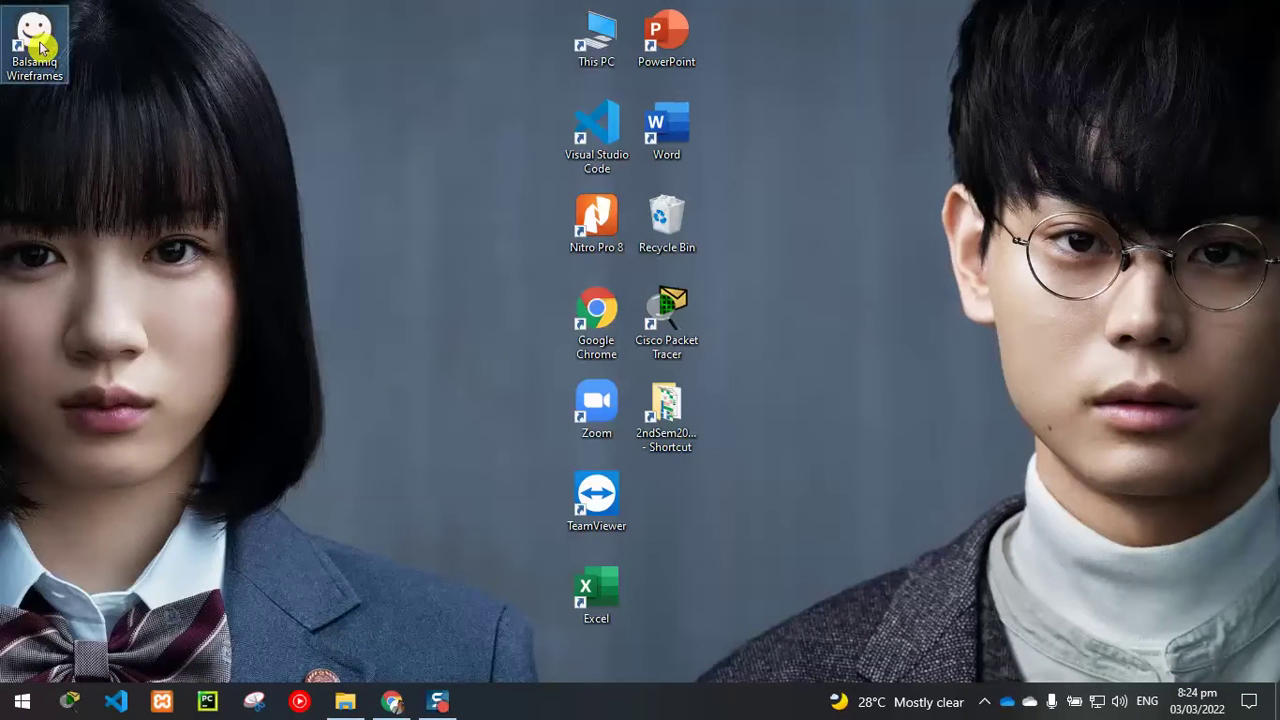
mouse_move(34, 40)
mouse_down()
mouse_move(226, 160)
mouse_move(346, 166)
mouse_move(191, 109)
mouse_move(48, 24)
mouse_move(36, 34)
mouse_up()
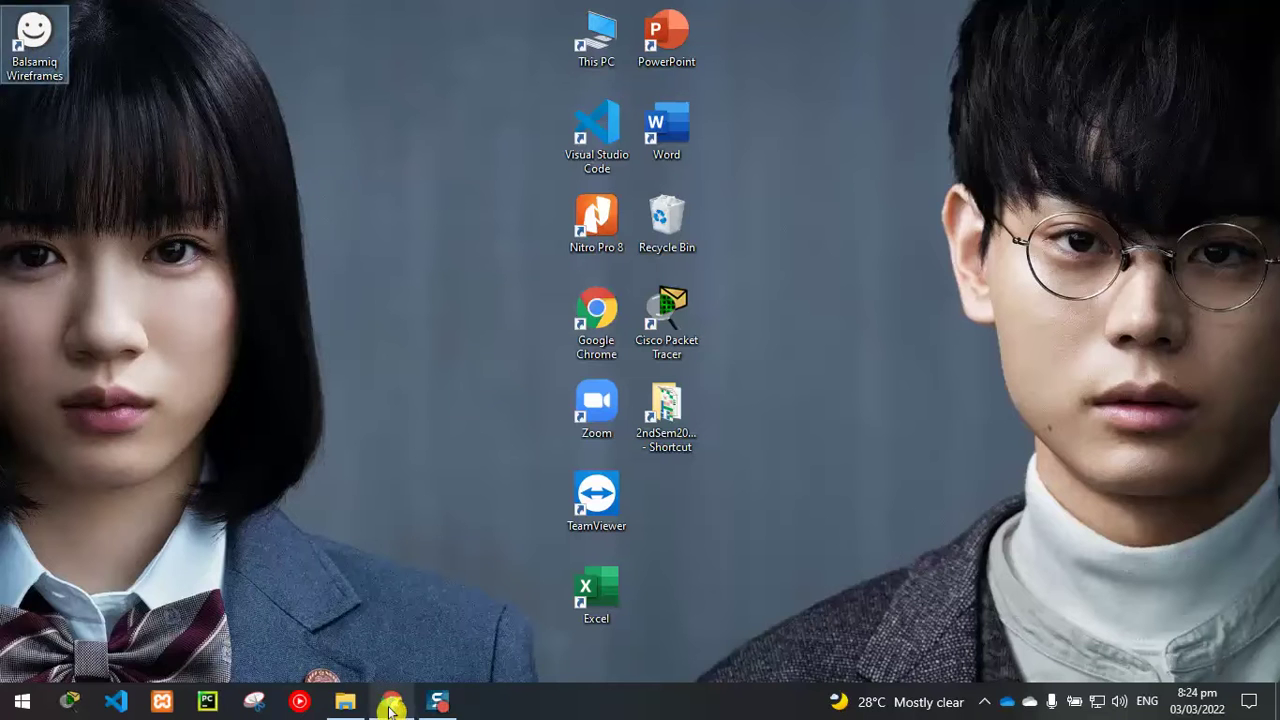
mouse_move(391, 700)
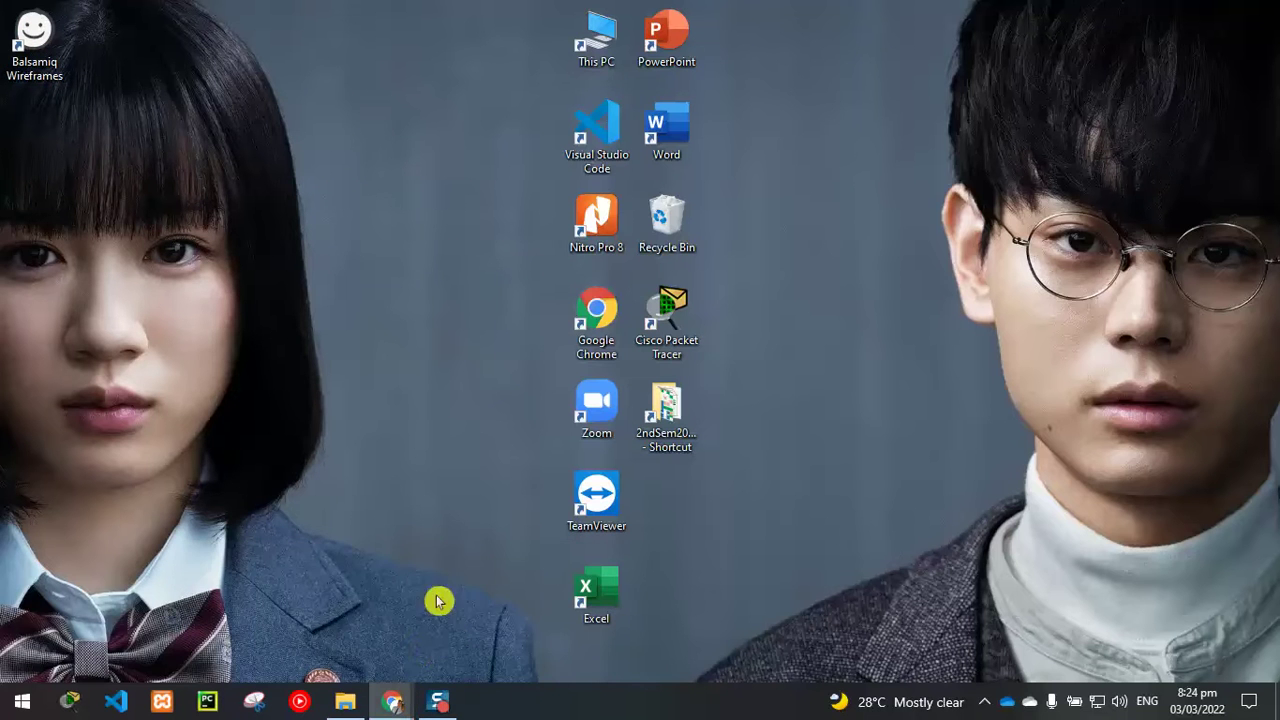
click(393, 703)
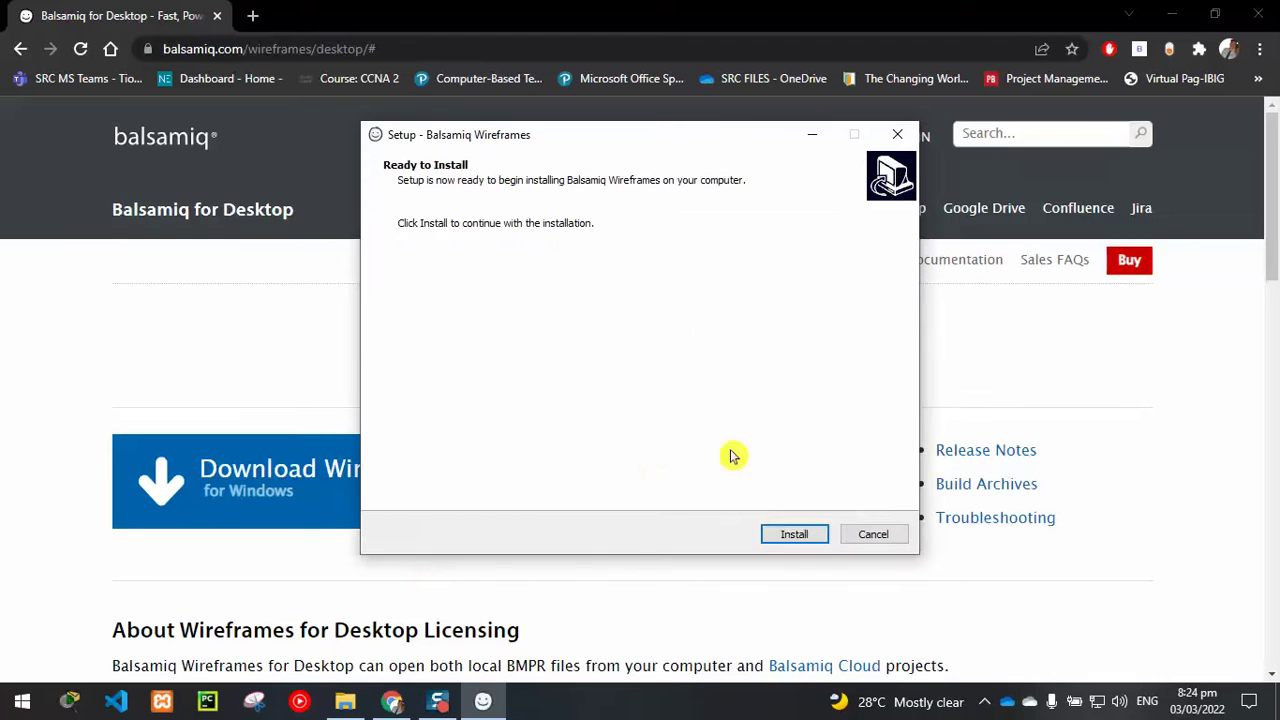
Step: Start installing Balsamiq Wireframes, cancel the running installation and exit the setup
click(795, 536)
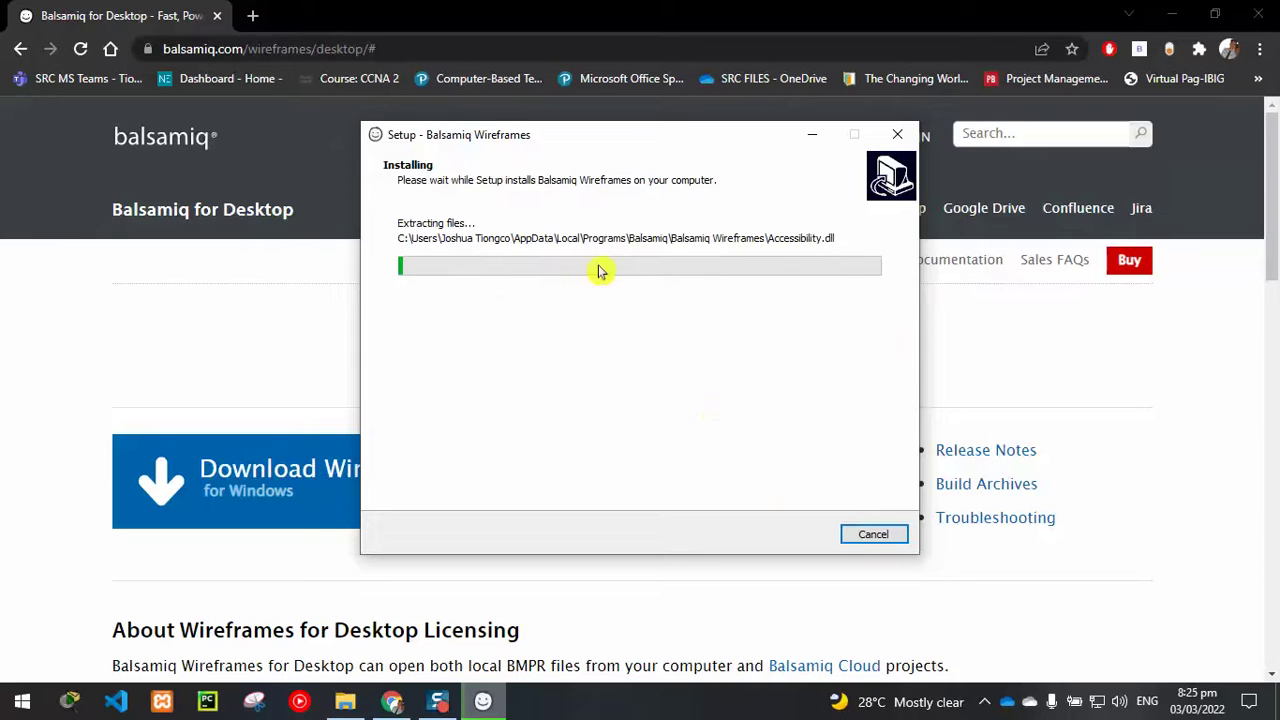
click(874, 536)
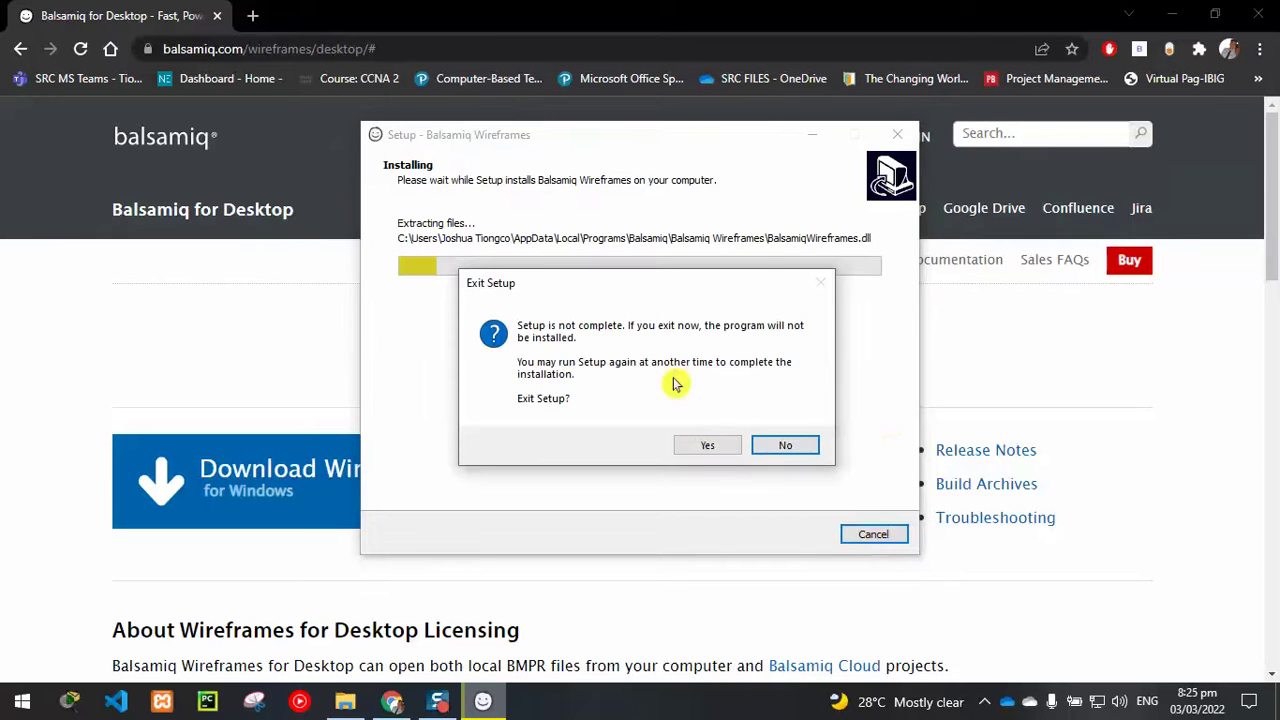
click(708, 443)
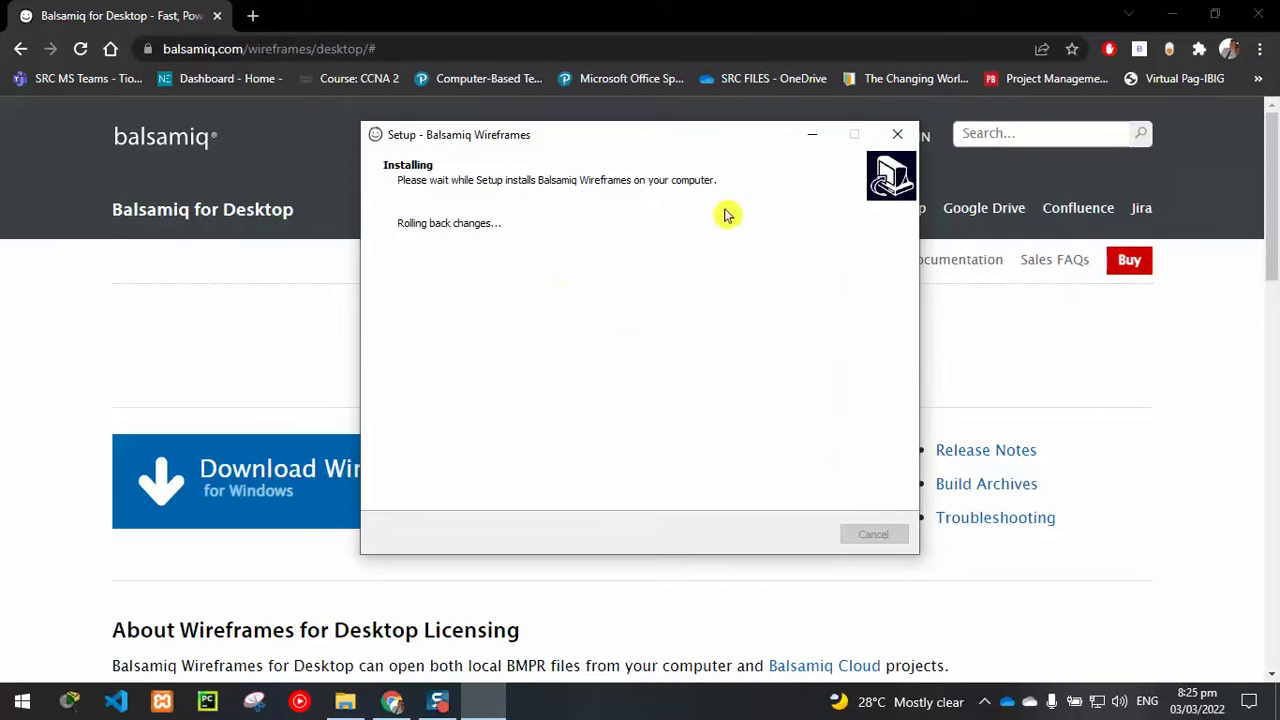